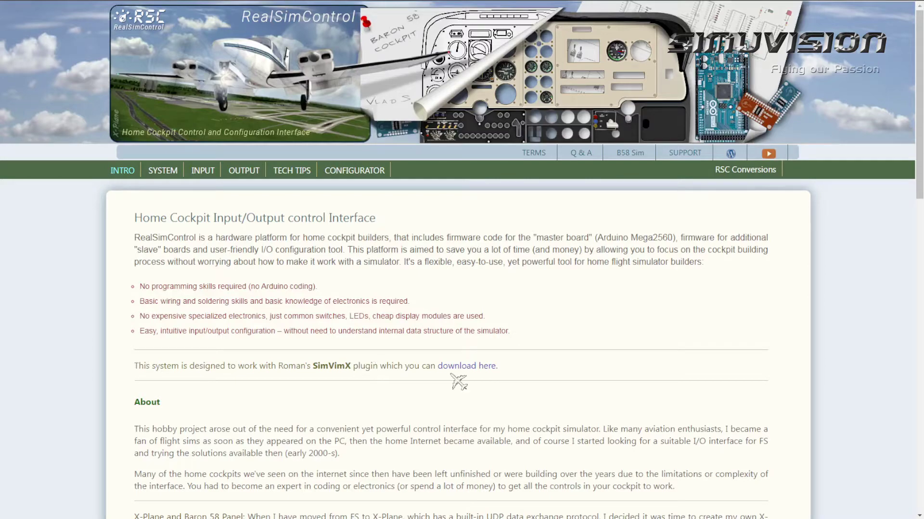
Open the SimVimX plugin download site through the 'download here' link.
left_click(469, 367)
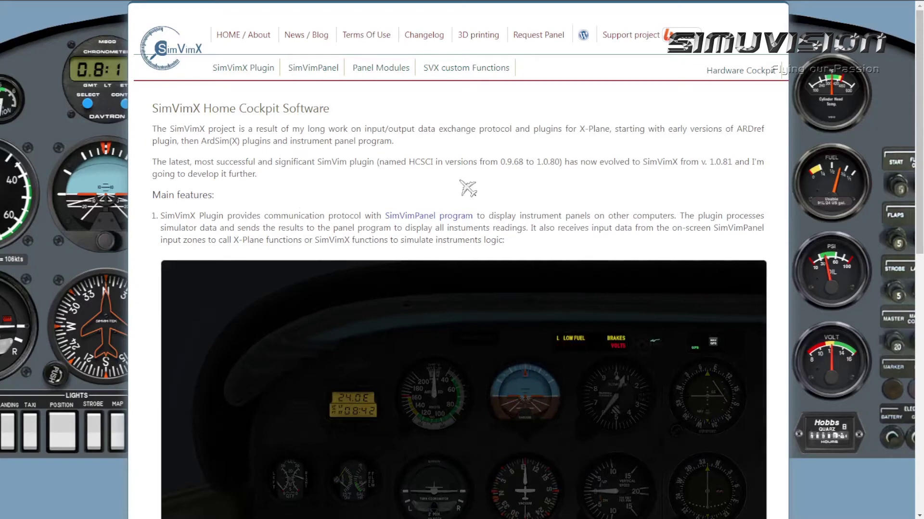
scroll(466, 200, "down", 2)
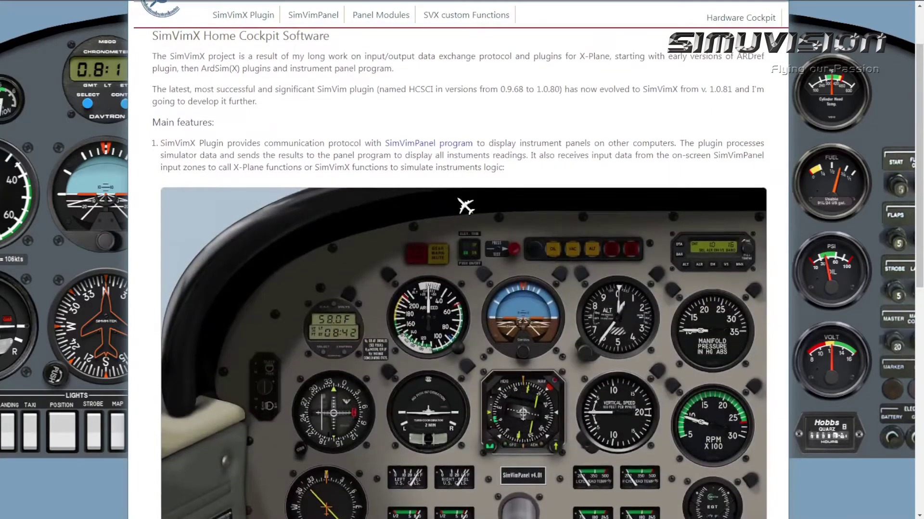
scroll(279, 130, "up", 2)
Read through the install notes on the SimVimX Plugin download page.
left_click(253, 77)
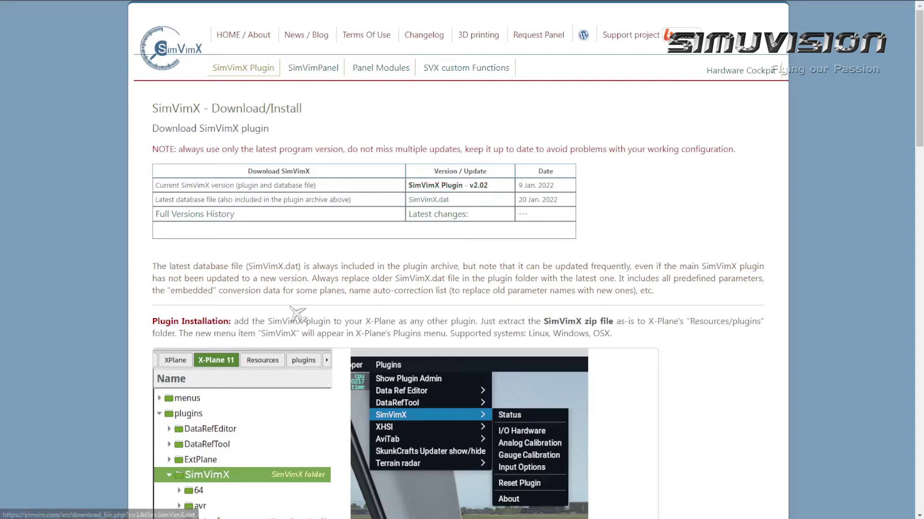
scroll(339, 326, "down", 3)
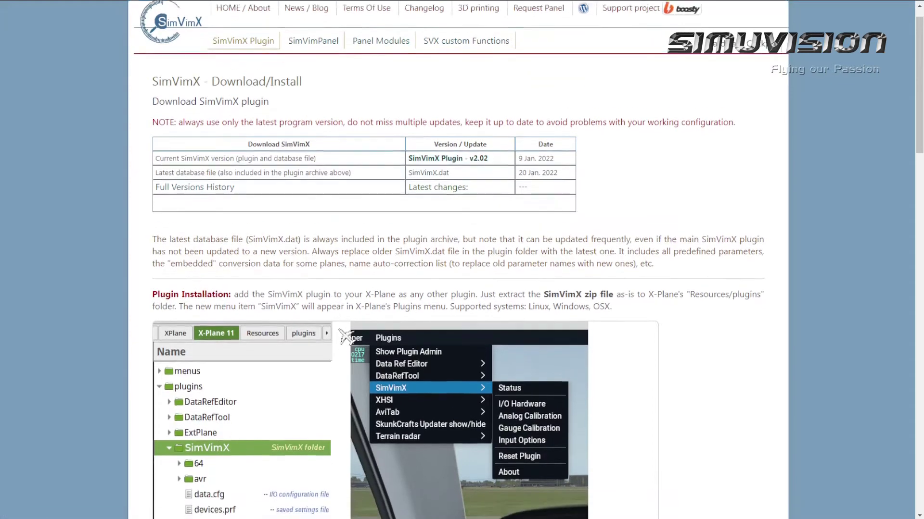
scroll(348, 343, "down", 4)
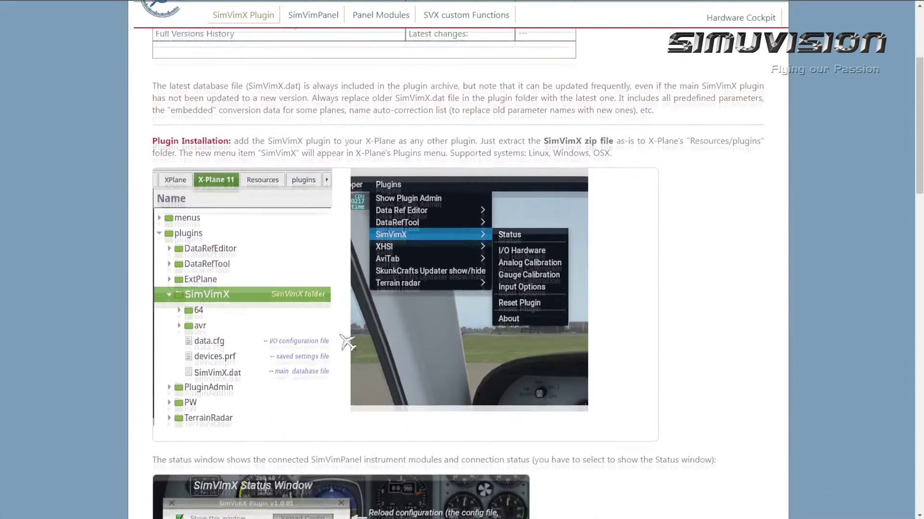
scroll(348, 343, "down", 3)
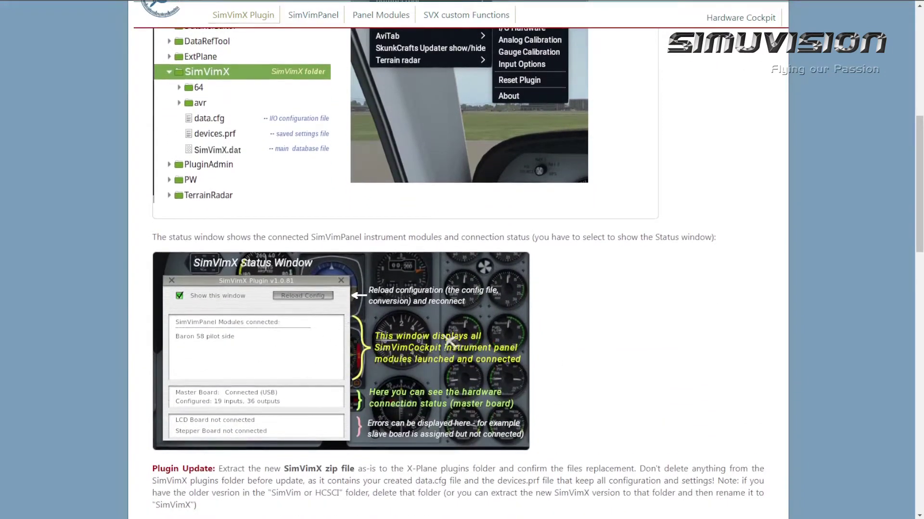
scroll(474, 347, "down", 1)
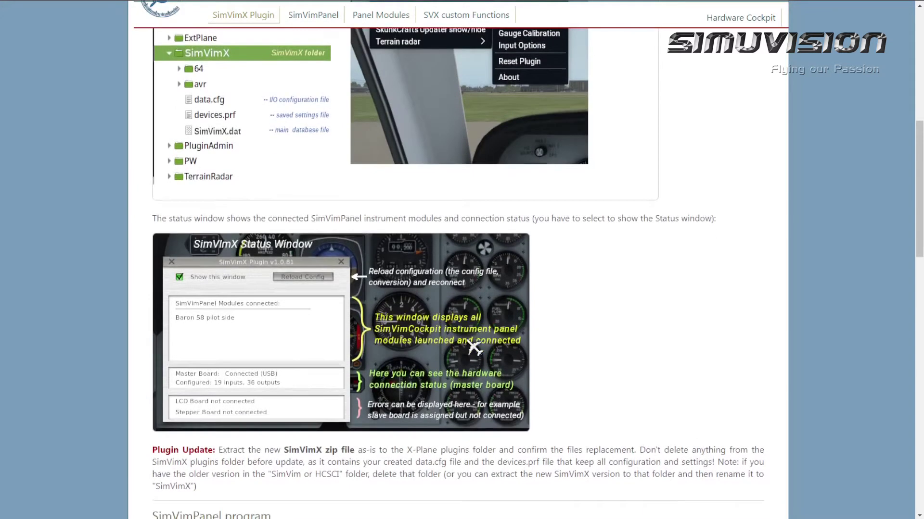
scroll(474, 347, "down", 1)
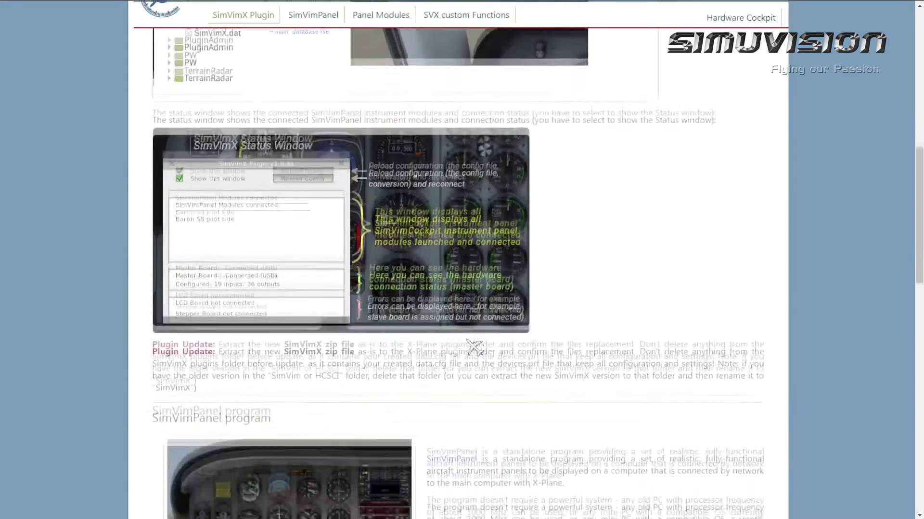
scroll(475, 349, "up", 1)
scroll(474, 348, "up", 10)
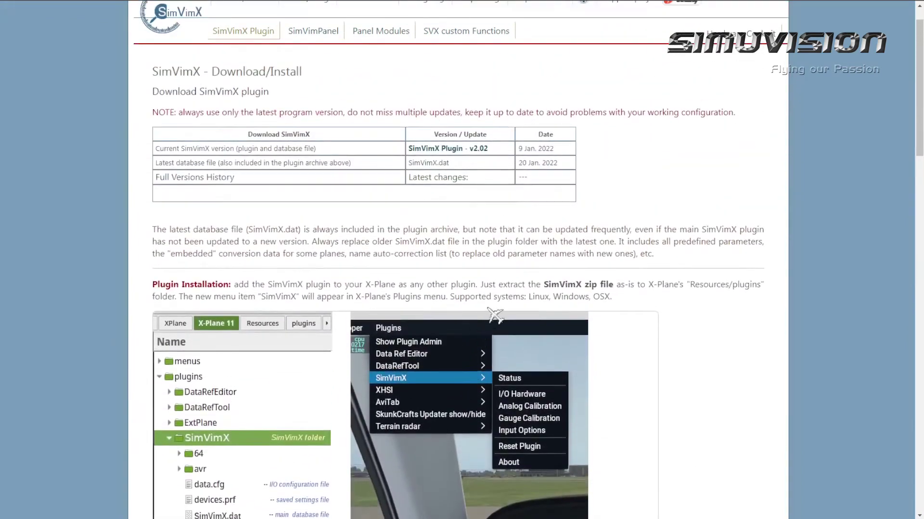
scroll(494, 315, "up", 1)
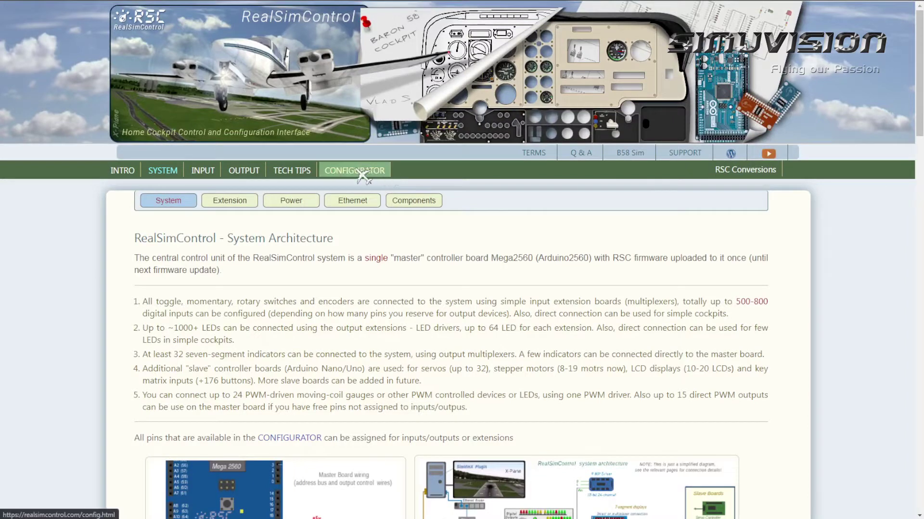
Open the CONFIGURATOR tab and read its How it Works introduction on conversion and data.cfg.
left_click(370, 173)
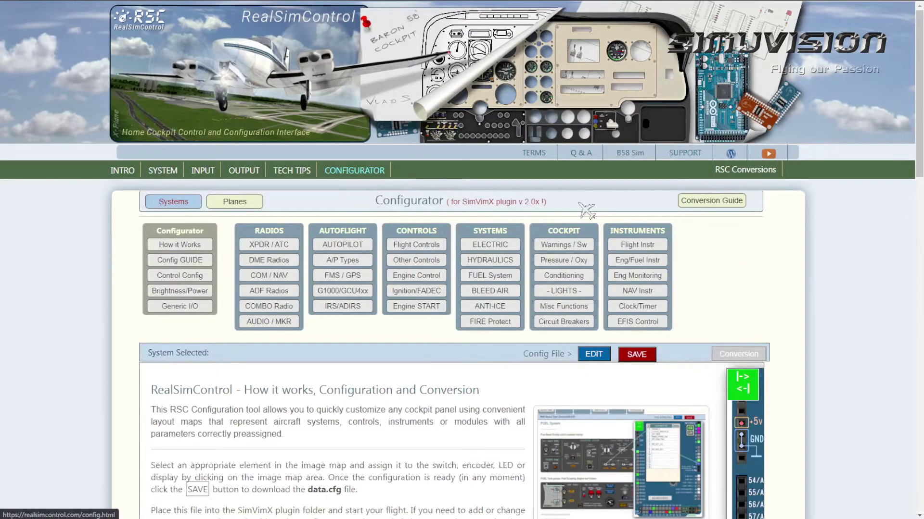
scroll(739, 315, "down", 3)
scroll(740, 315, "down", 2)
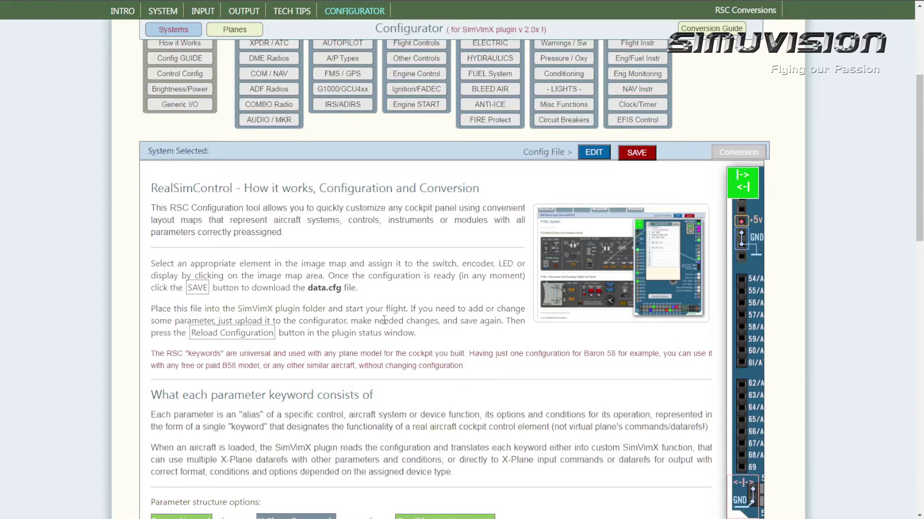
scroll(384, 320, "up", 1)
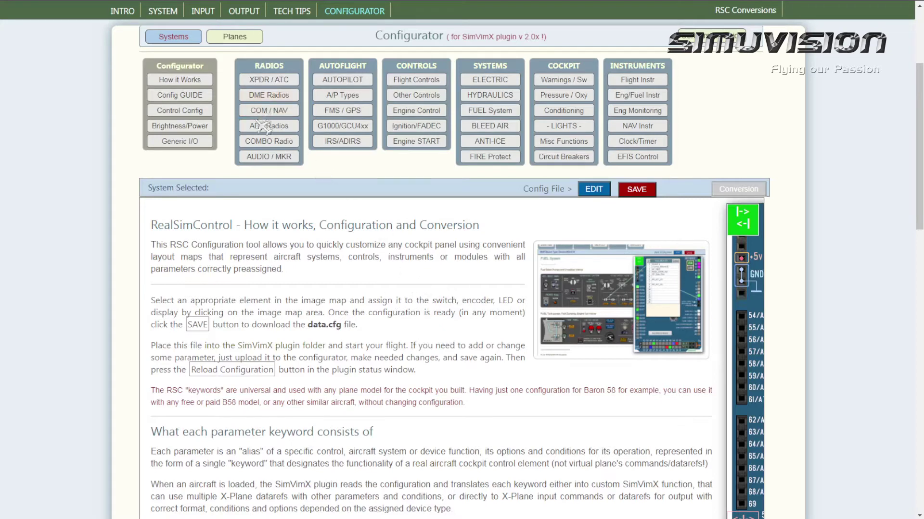
In AUDIO / MKR, map the COM1 button as a momentary button input on a header pin.
left_click(268, 157)
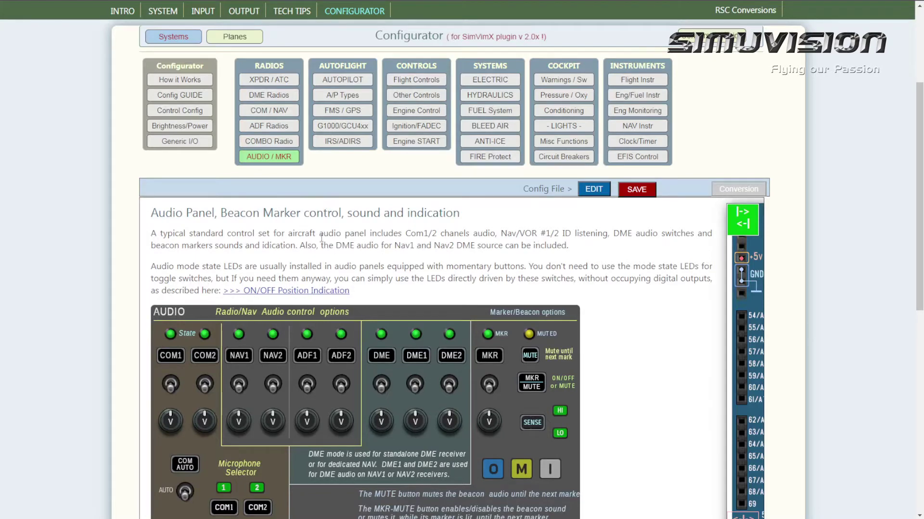
left_click(181, 358)
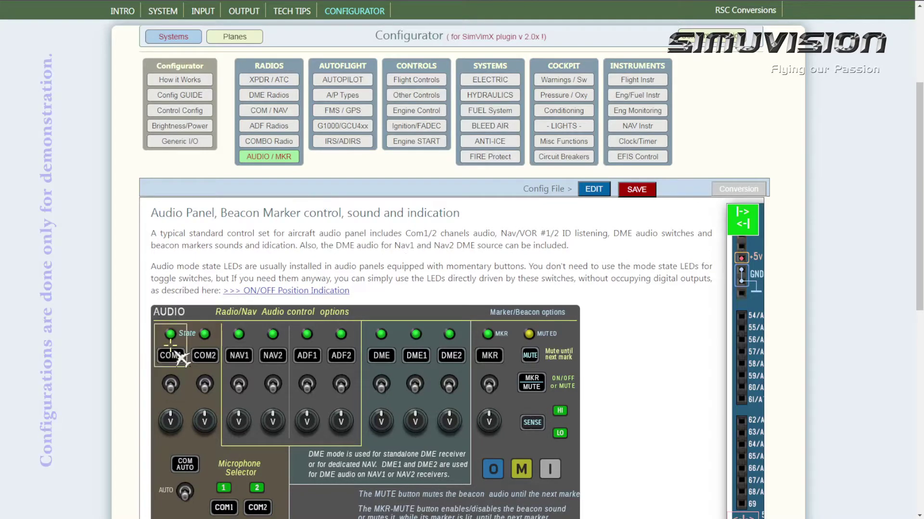
left_click(181, 342)
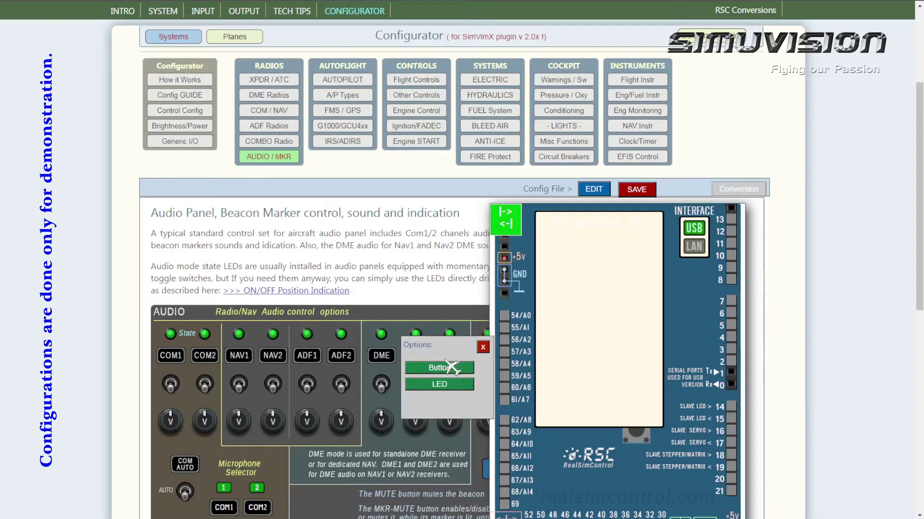
left_click(447, 370)
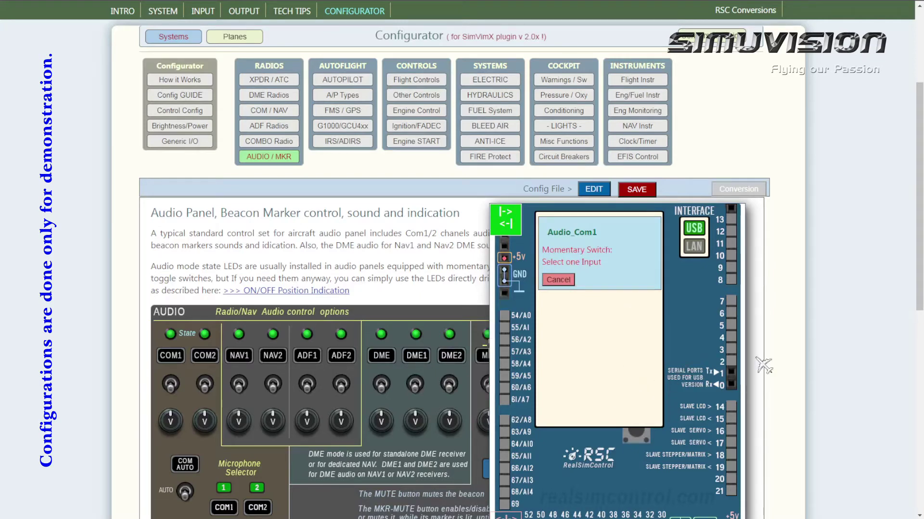
scroll(736, 399, "down", 1)
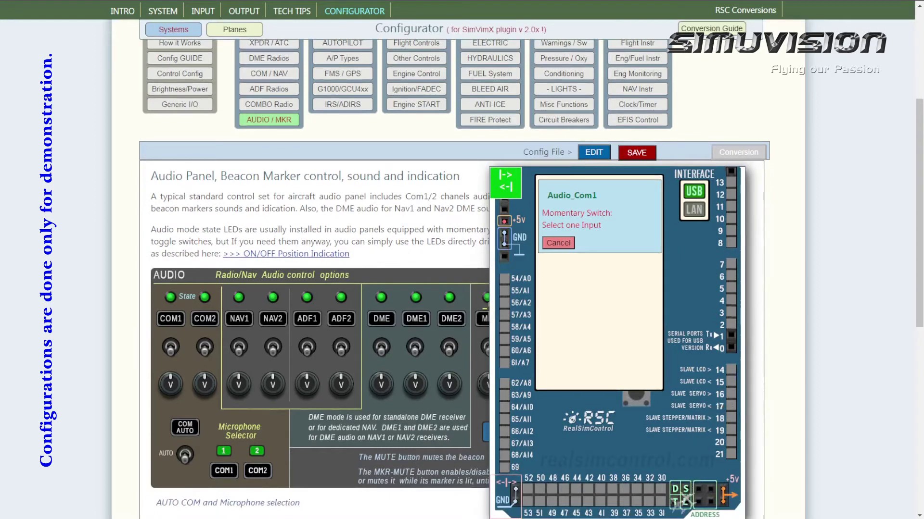
left_click(663, 490)
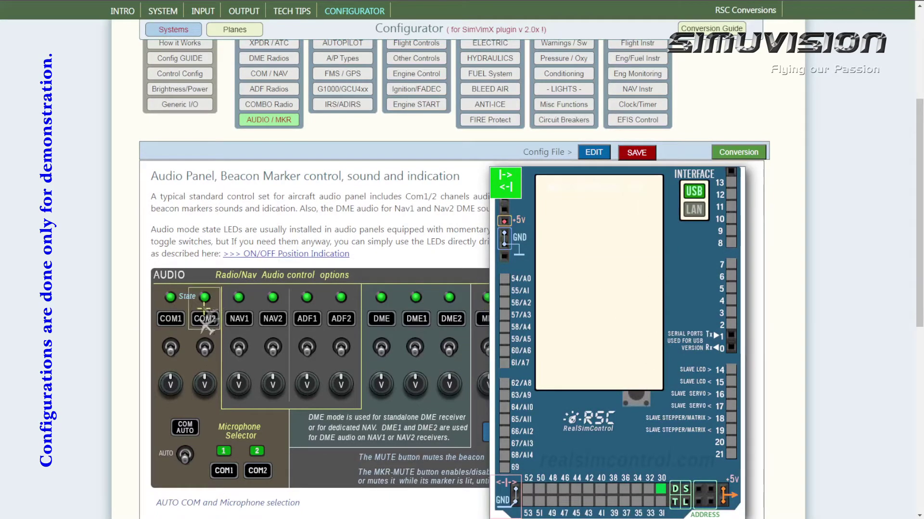
Assign the COM1 LED to pin 31 and the COM1 toggle switch to pin 2.
left_click(185, 325)
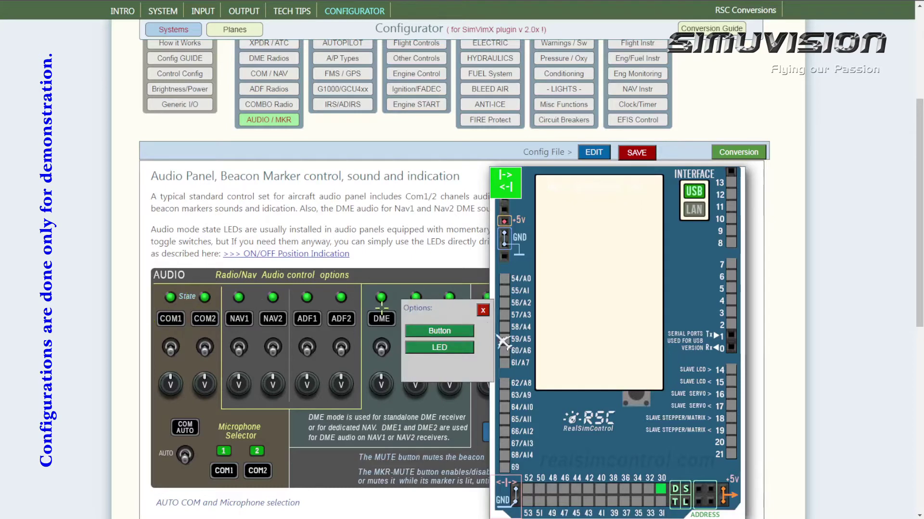
left_click(439, 348)
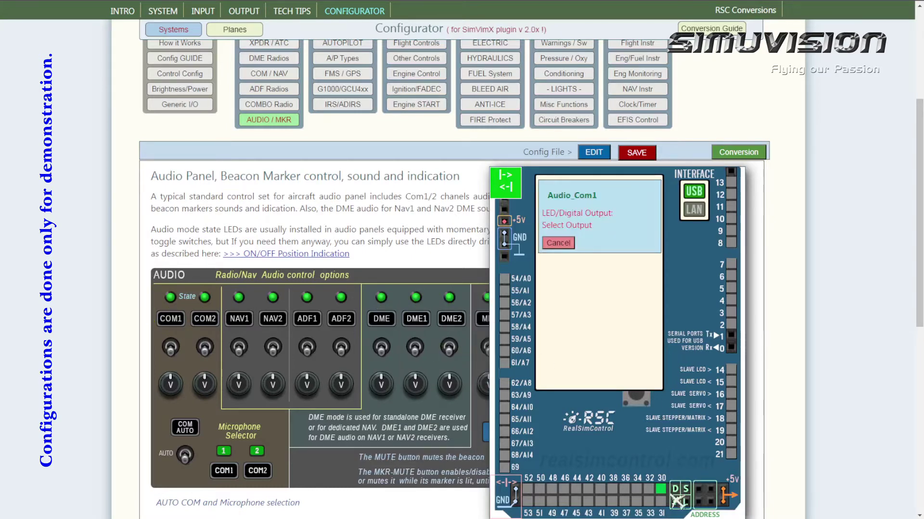
left_click(661, 502)
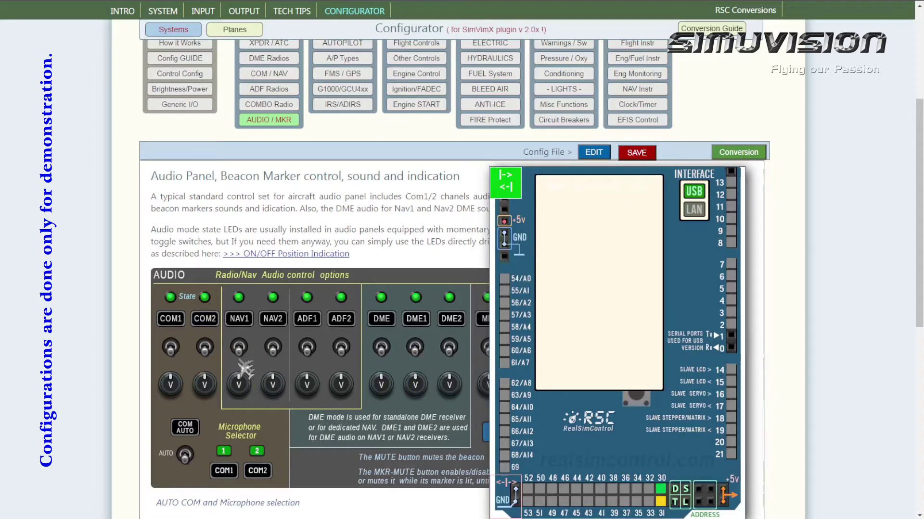
left_click(175, 350)
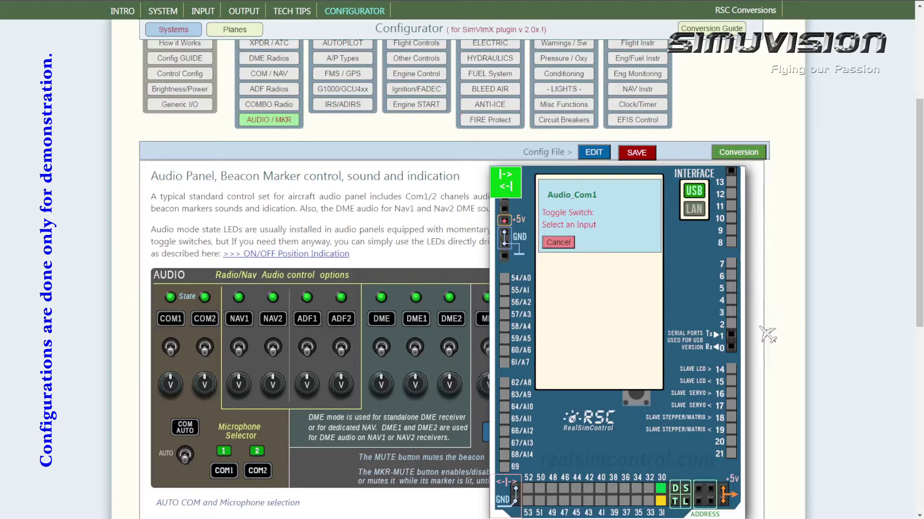
left_click(733, 324)
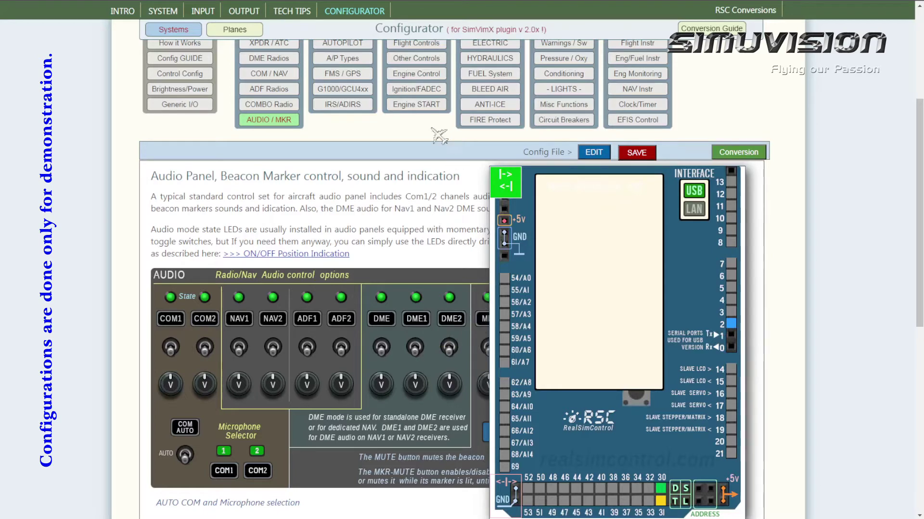
left_click(426, 106)
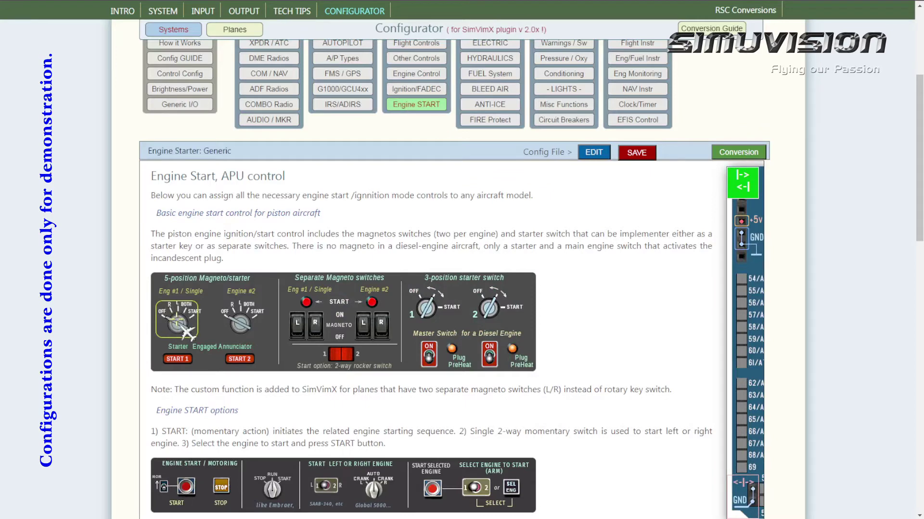
Set Engine #1's magneto/starter as a Multiposition Switch starting at the first board input pin.
left_click(189, 331)
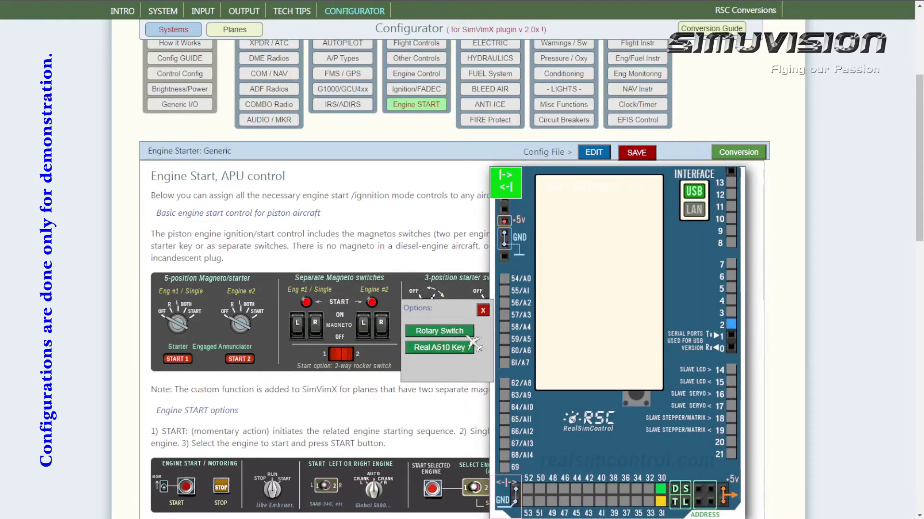
left_click(446, 334)
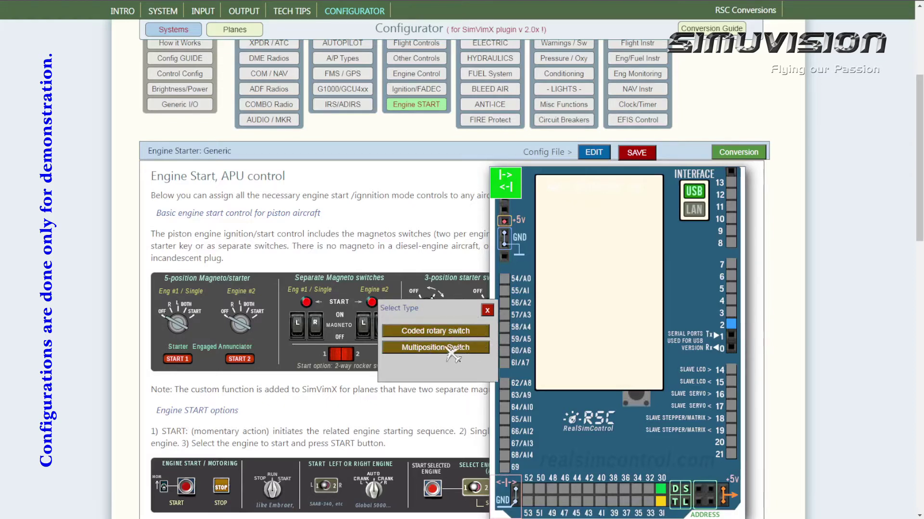
left_click(450, 348)
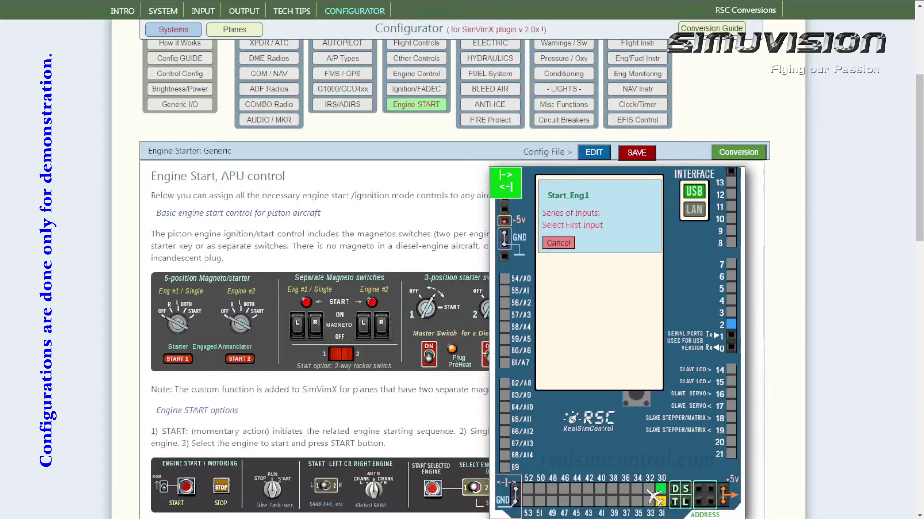
left_click(653, 497)
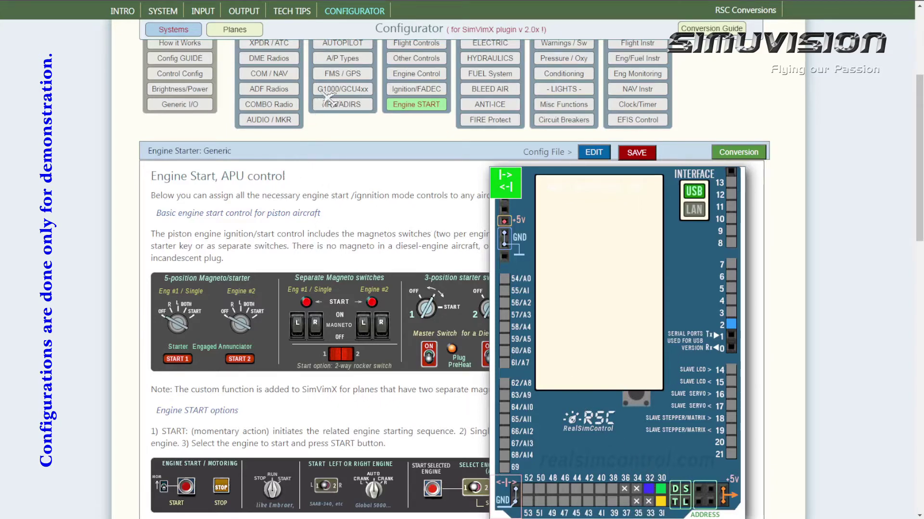
In G1000/GCU4xx, set the GCU 478 HDG knob as a Rotary Knob on two encoder pins.
left_click(345, 92)
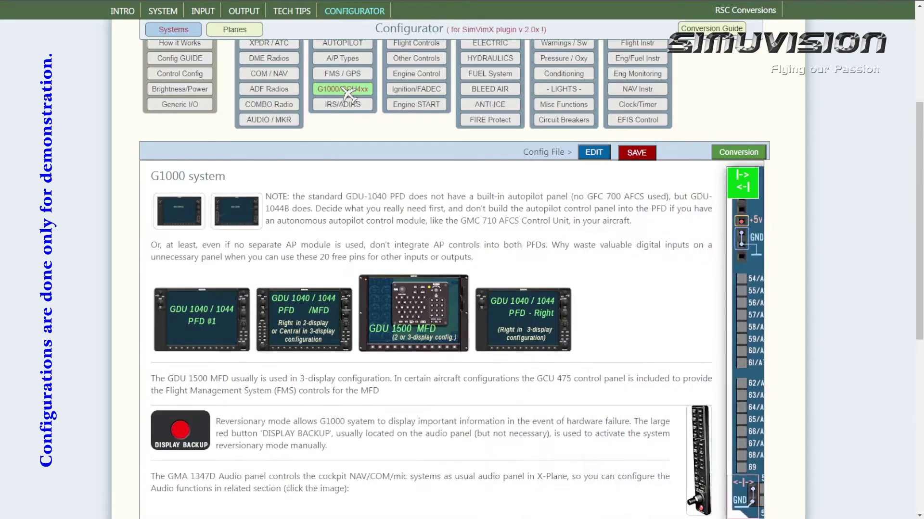
scroll(378, 347, "down", 2)
scroll(380, 363, "down", 3)
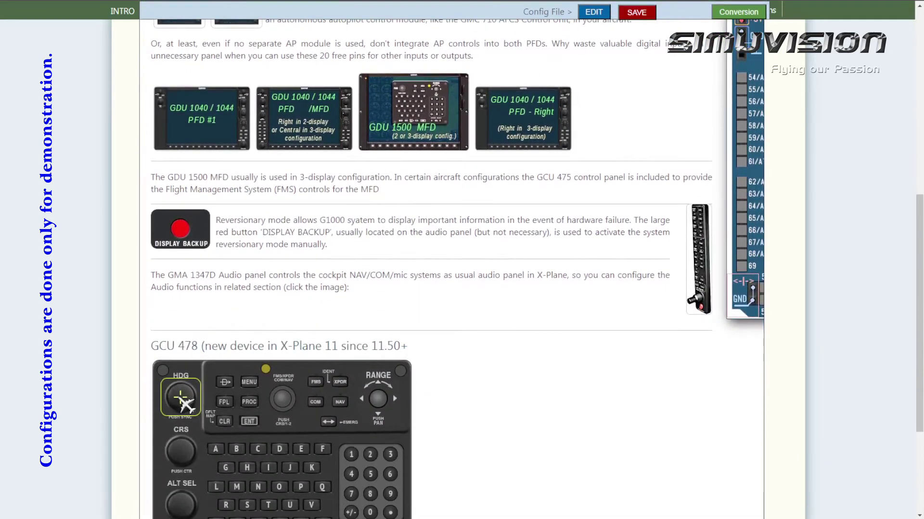
left_click(186, 408)
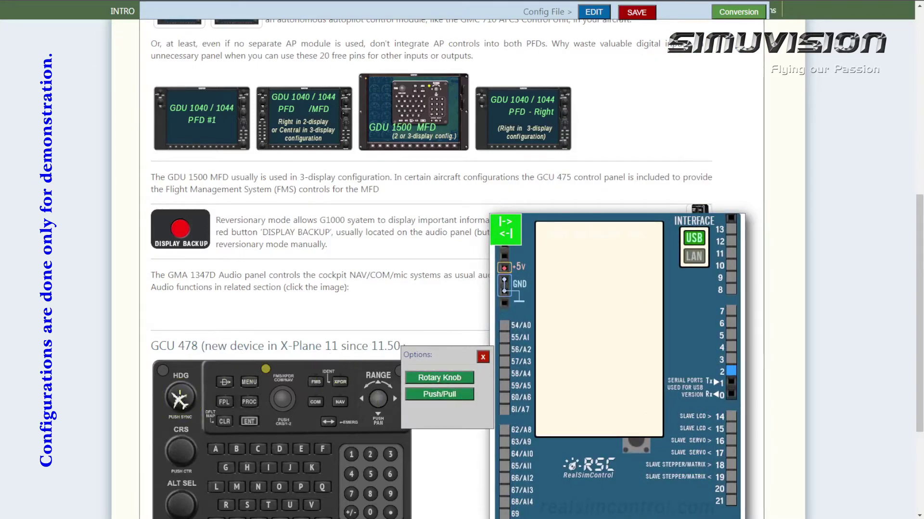
left_click(377, 399)
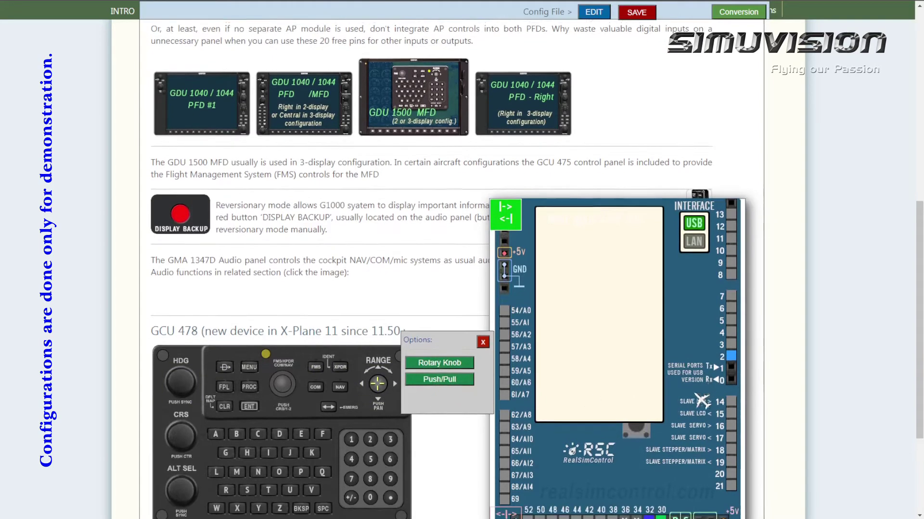
scroll(735, 385, "down", 1)
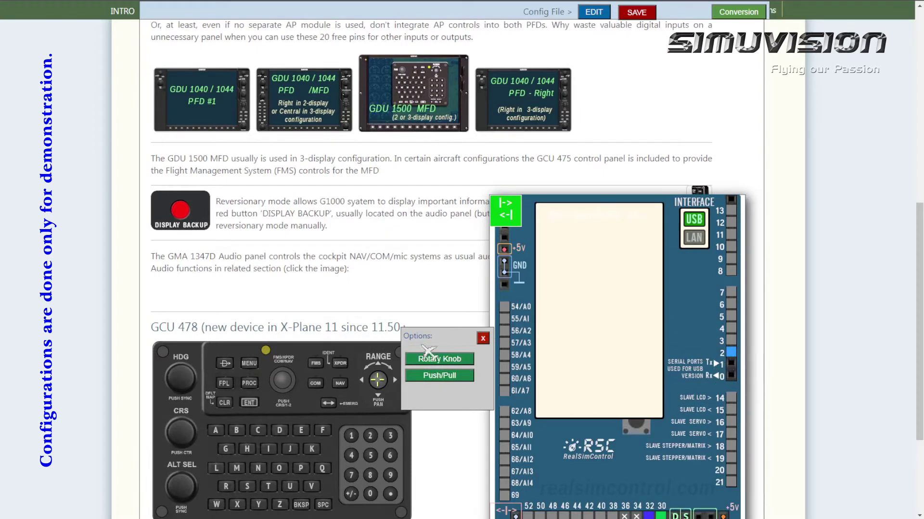
left_click(441, 362)
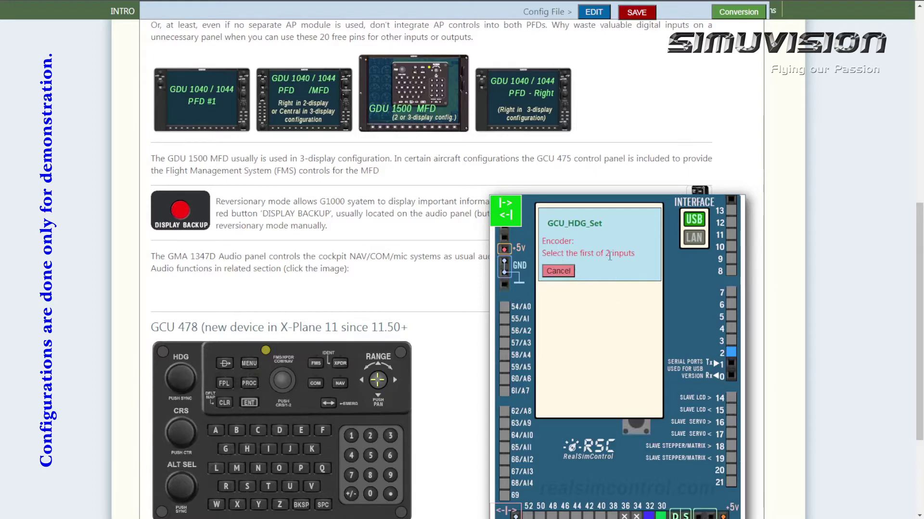
scroll(631, 271, "down", 3)
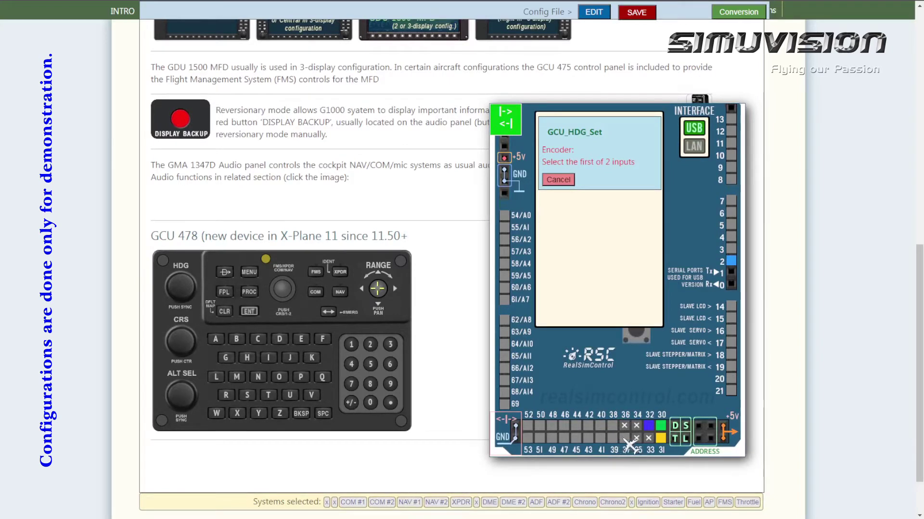
left_click(625, 439)
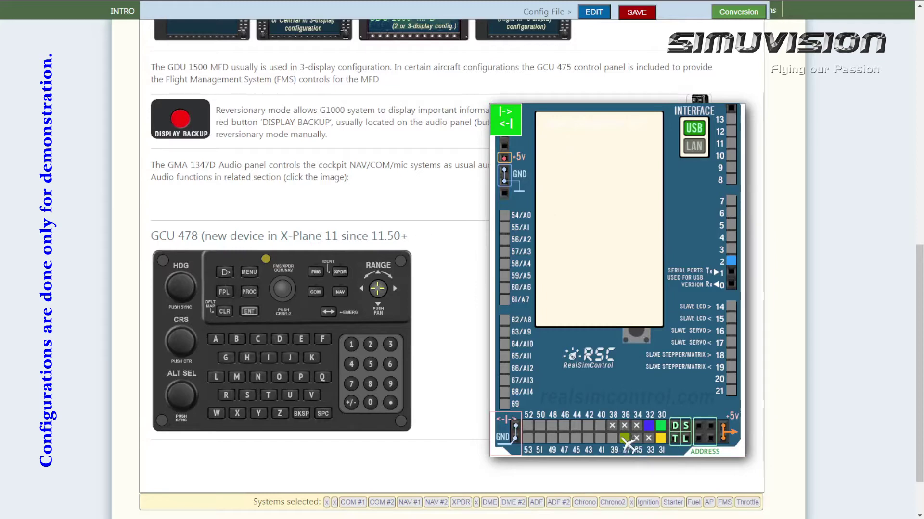
scroll(628, 445, "up", 4)
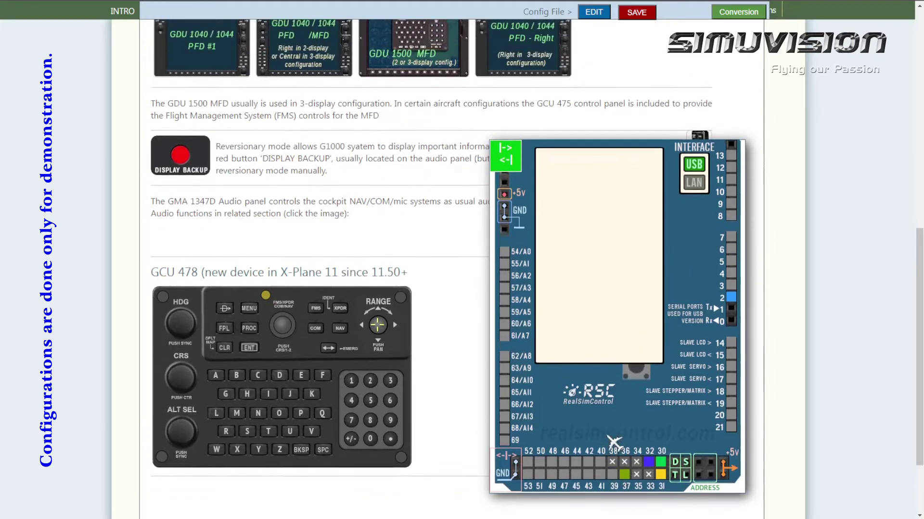
scroll(614, 445, "up", 4)
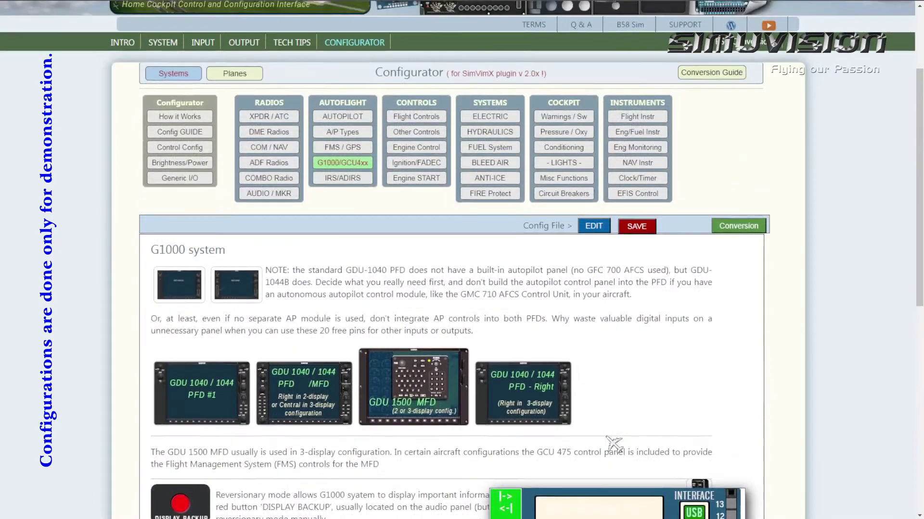
In LIGHTS, assign the strobe switch, nav lights to pin 4 and beacon to pin 5.
left_click(570, 165)
scroll(615, 298, "down", 2)
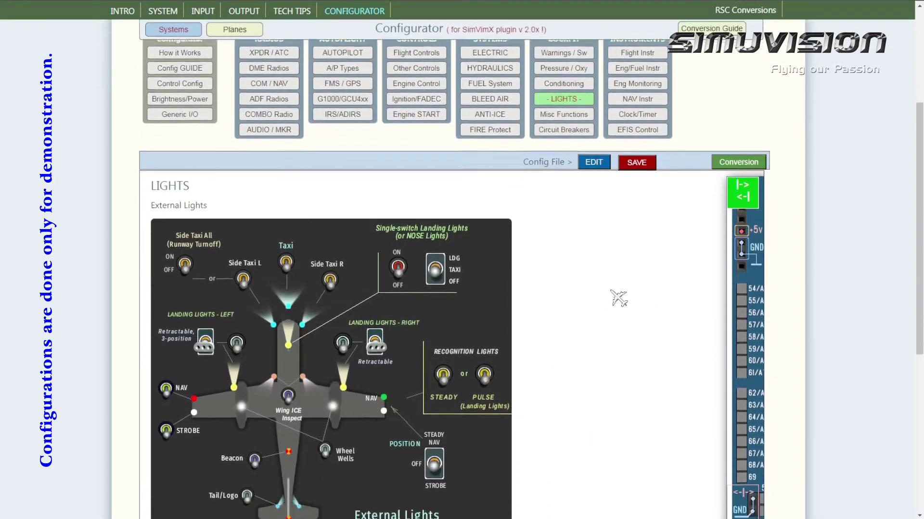
scroll(619, 298, "down", 2)
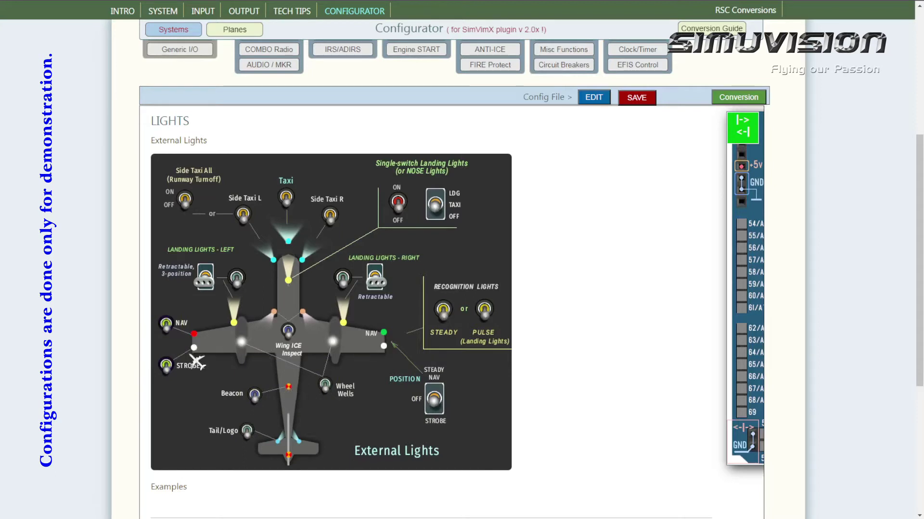
left_click(174, 375)
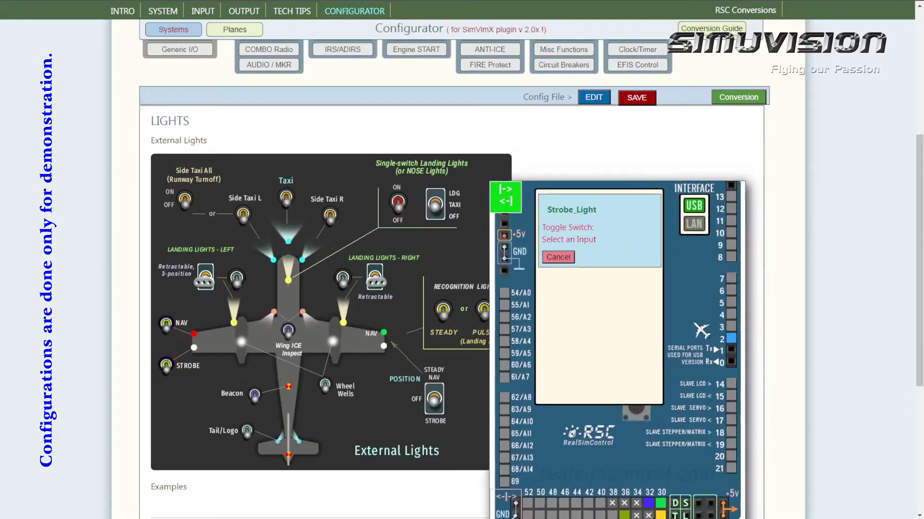
left_click(738, 337)
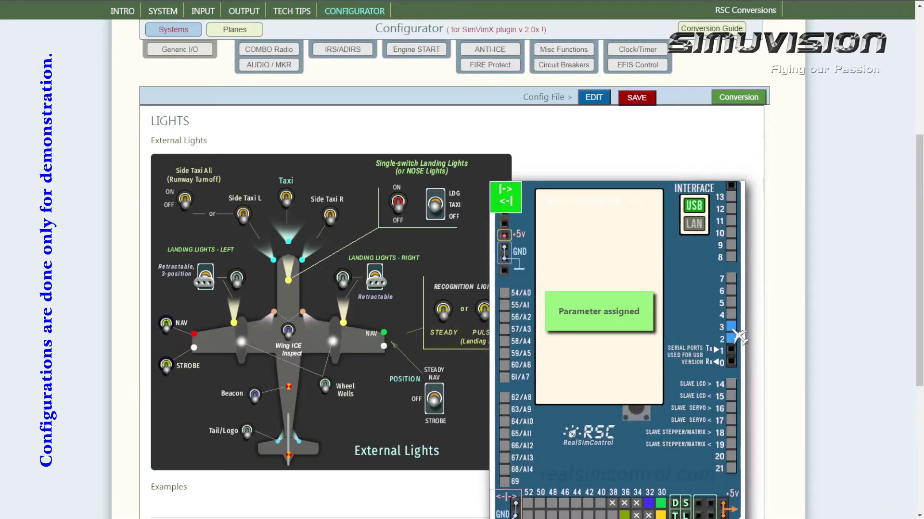
left_click(177, 328)
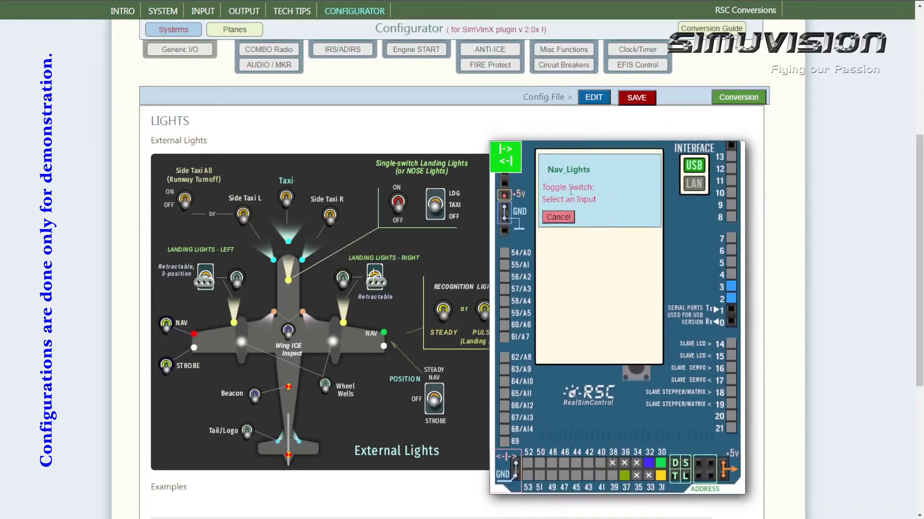
left_click(738, 281)
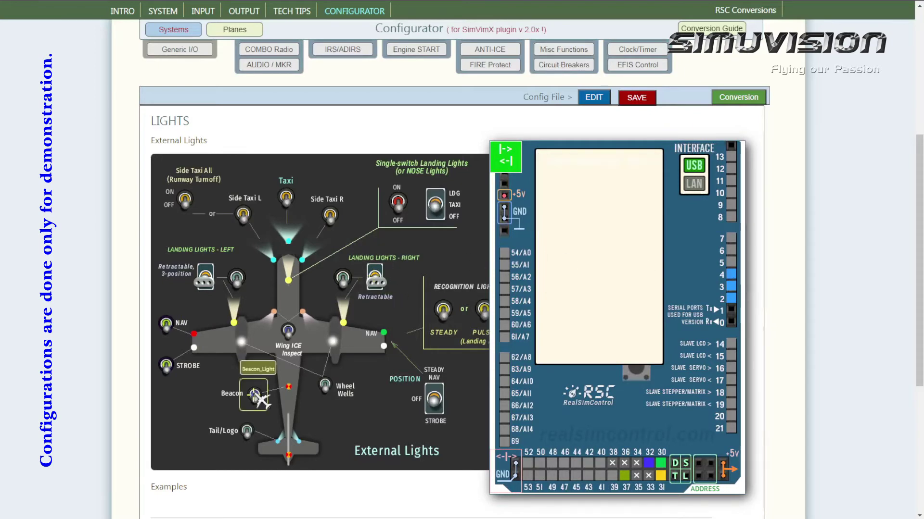
left_click(256, 394)
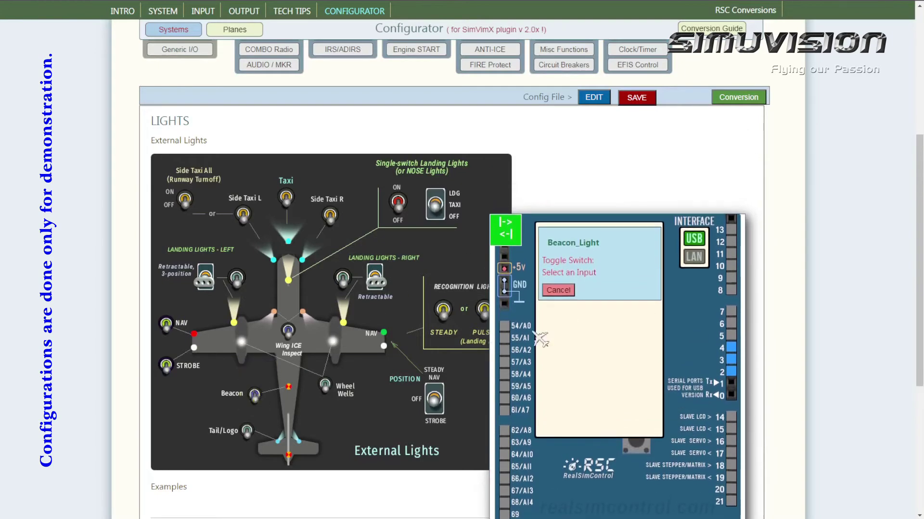
left_click(733, 338)
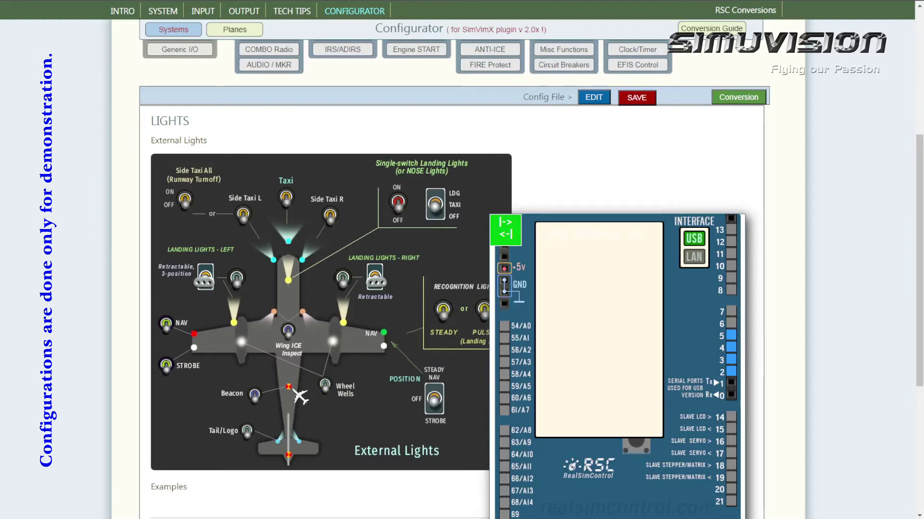
scroll(646, 158, "up", 1)
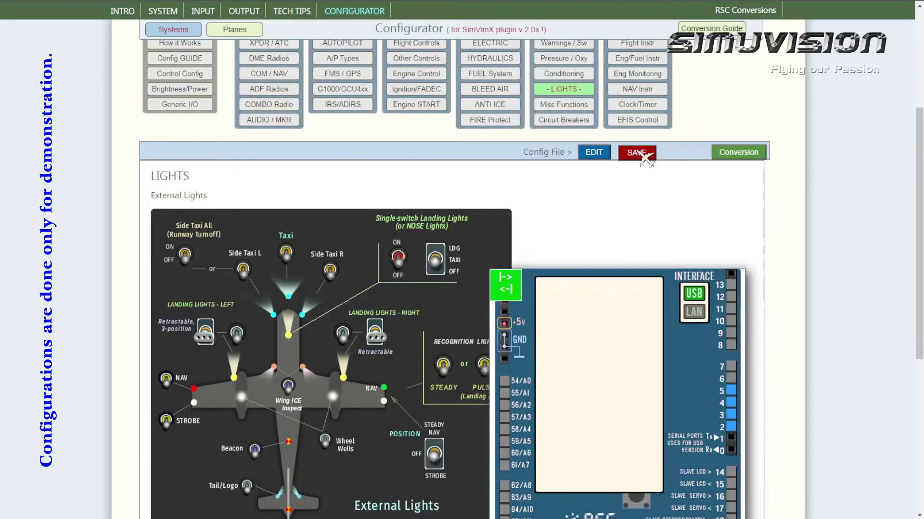
Save the configuration to data.cfg with the red SAVE button beside Config File.
left_click(637, 153)
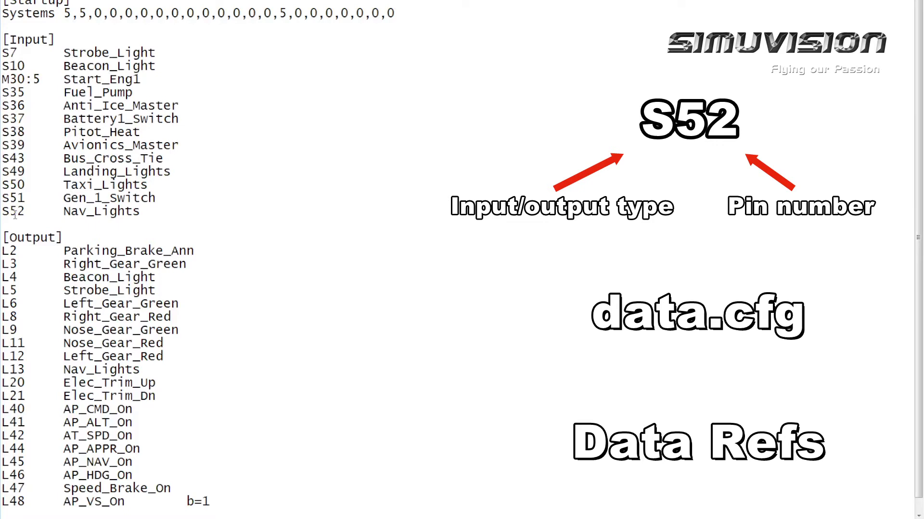
left_click_drag(10, 211, 2, 212)
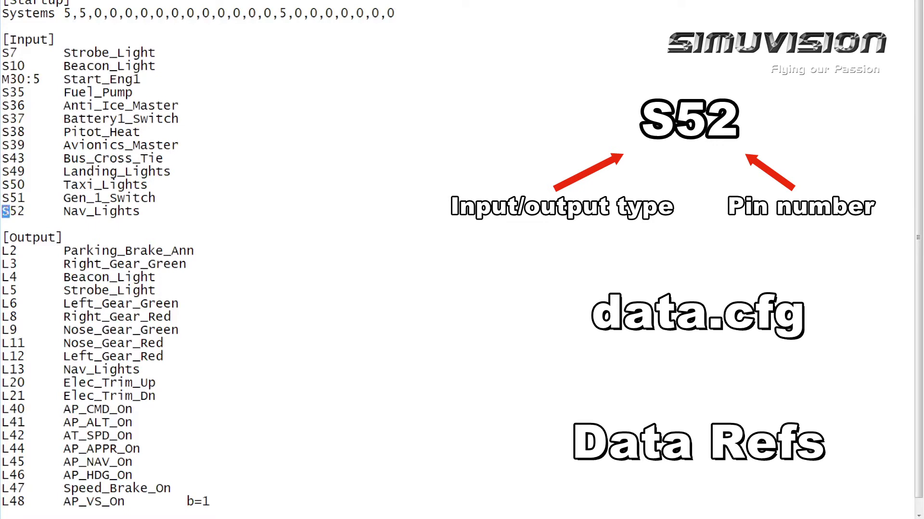
left_click(5, 251)
key("shift+Right")
left_click_drag(156, 291, 1, 278)
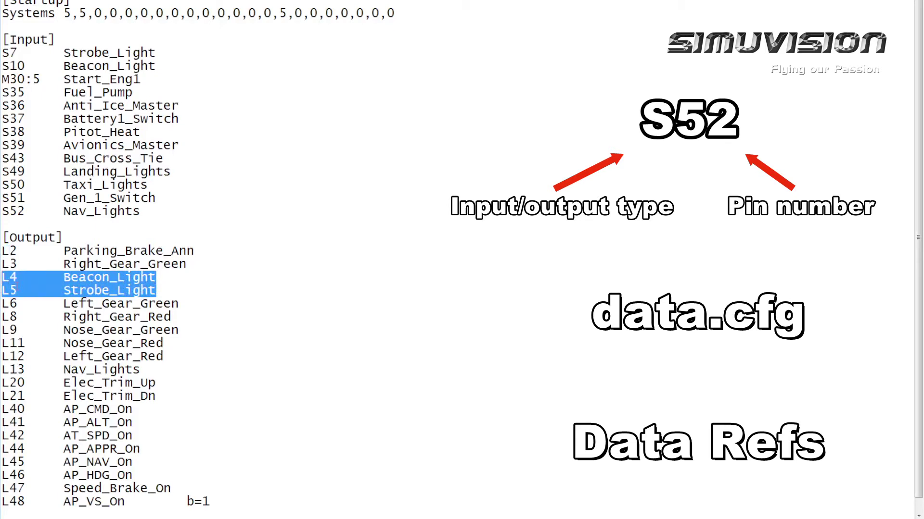
left_click(171, 273)
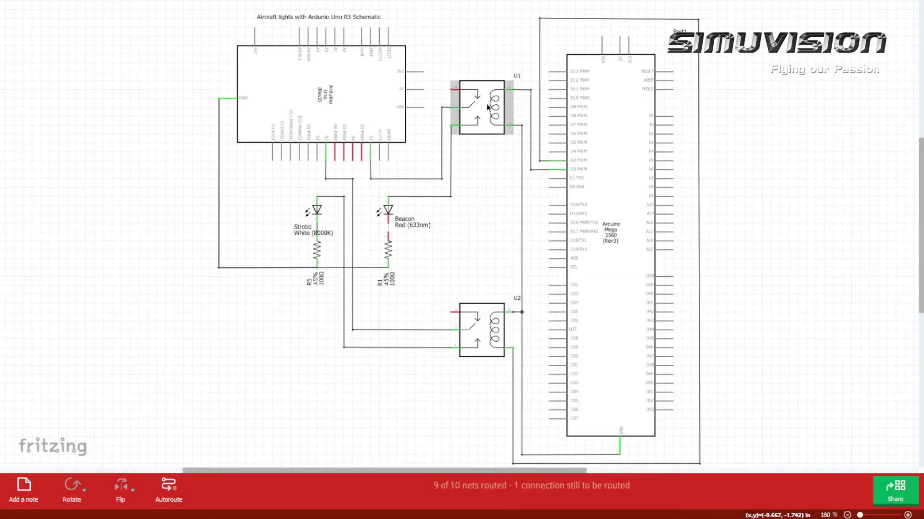
left_click(257, 135)
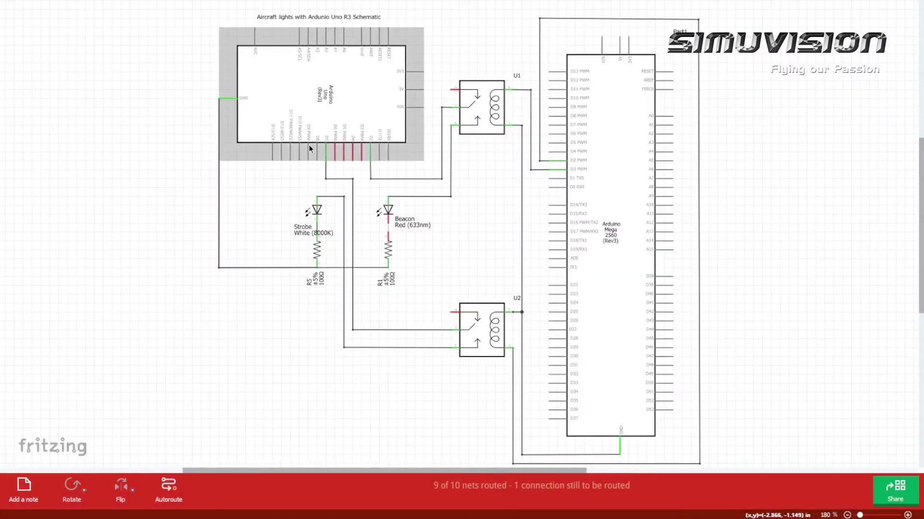